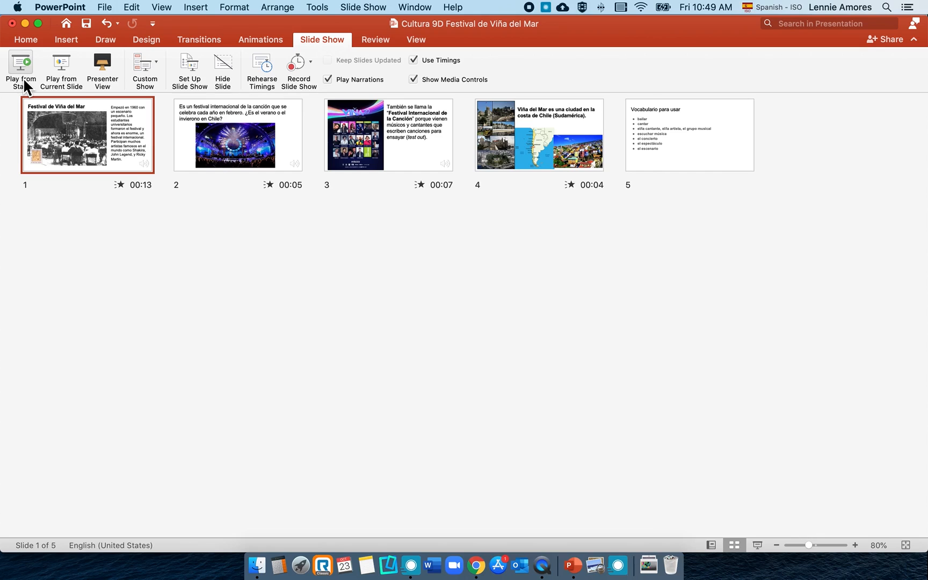
Play the slide show from the first slide, exit it, and save the presentation's changes.
{"action": "left_click", "coordinate": [25, 84]}
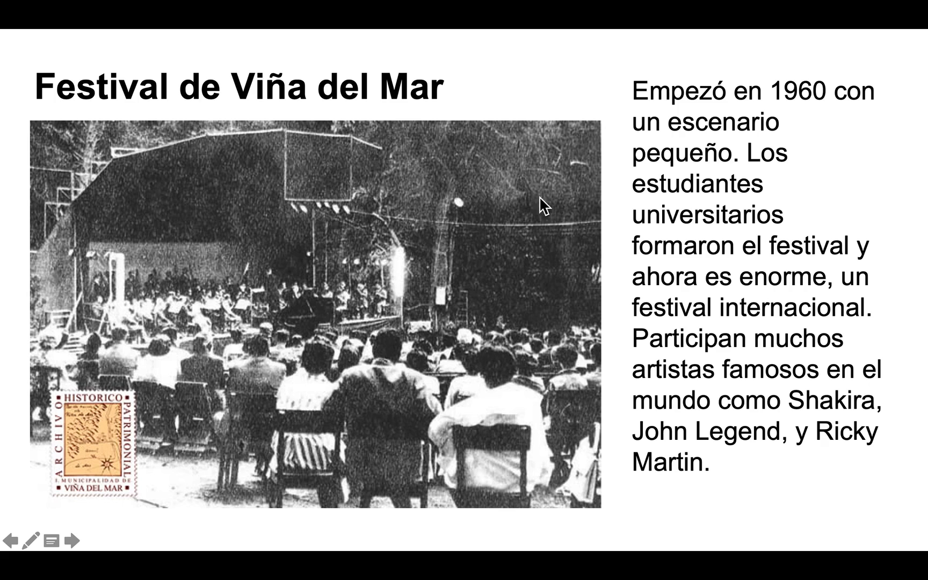
{"action": "key", "text": "Escape"}
{"action": "key", "text": "super+w"}
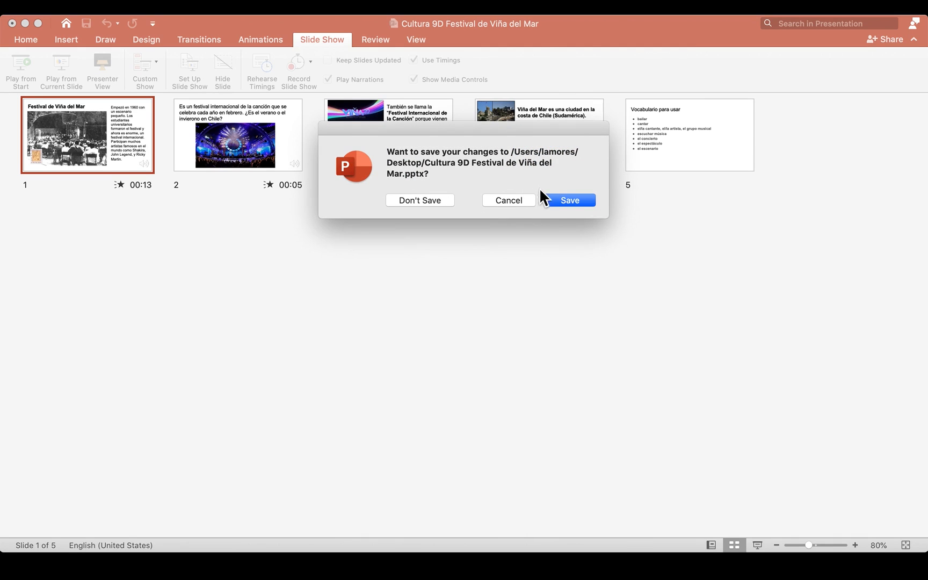
{"action": "left_click", "coordinate": [570, 200]}
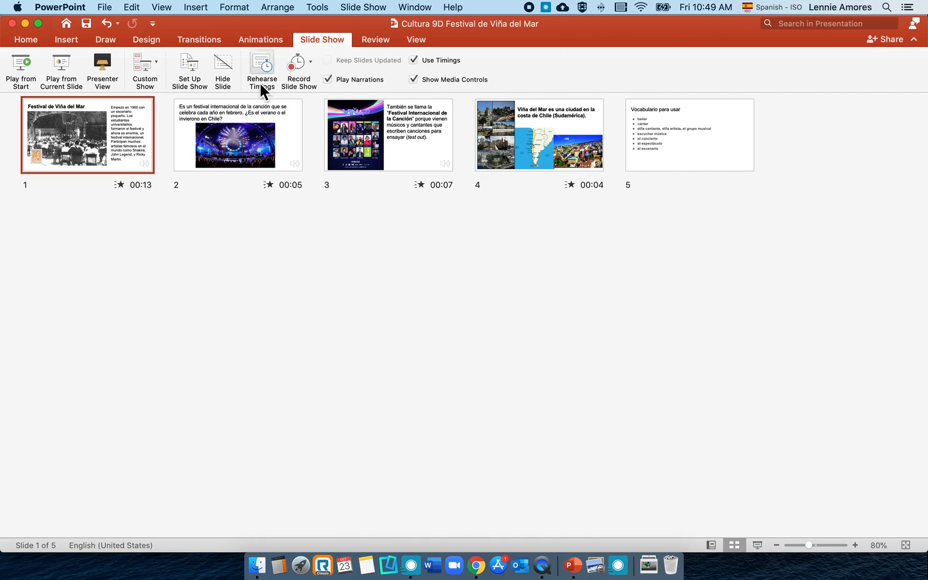
Export the presentation to the Desktop as an MP4 video in Presentation Quality, using the recorded timings and narrations.
{"action": "left_click", "coordinate": [104, 7]}
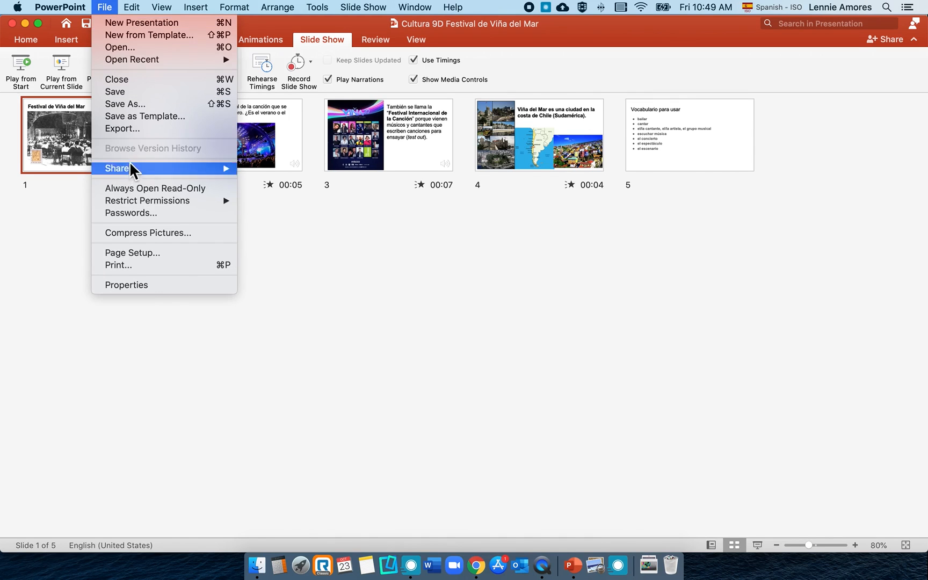
{"action": "left_click", "coordinate": [122, 128]}
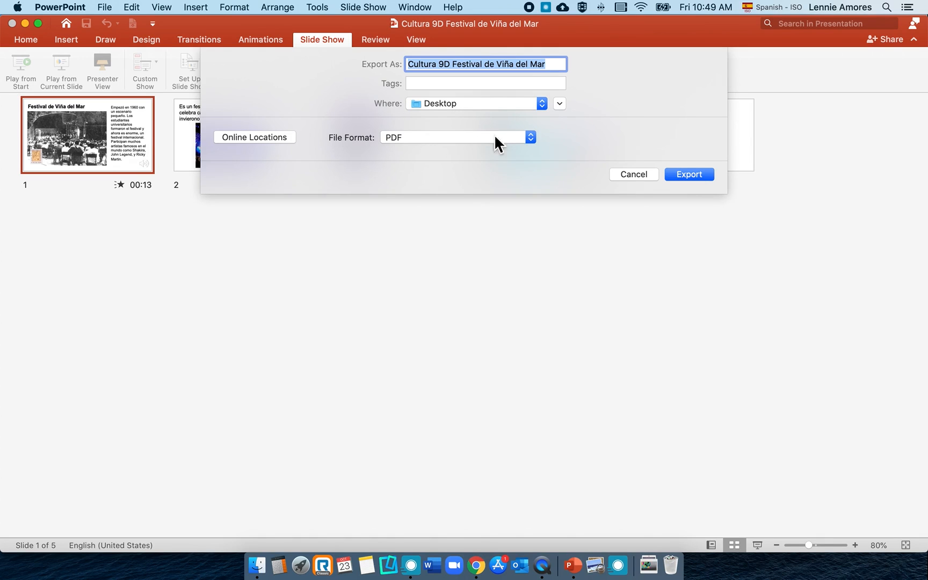
{"action": "left_click", "coordinate": [530, 137]}
{"action": "left_click", "coordinate": [530, 137]}
{"action": "left_click", "coordinate": [530, 137]}
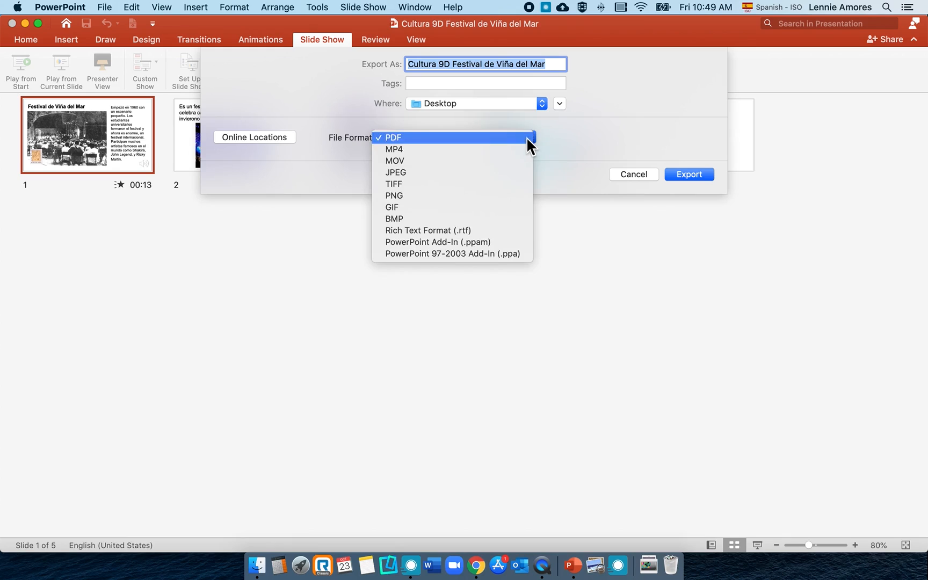
{"action": "left_click", "coordinate": [492, 150]}
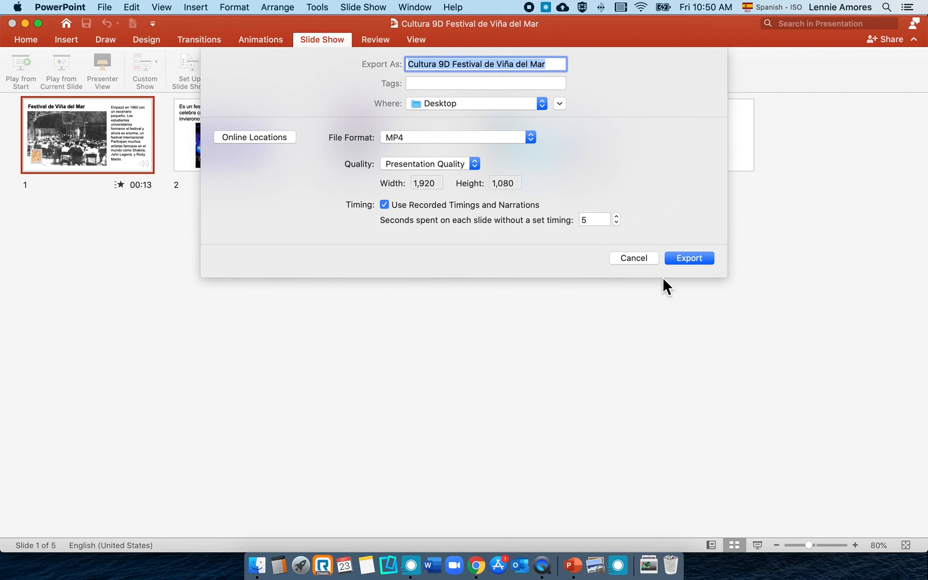
{"action": "left_click", "coordinate": [688, 259]}
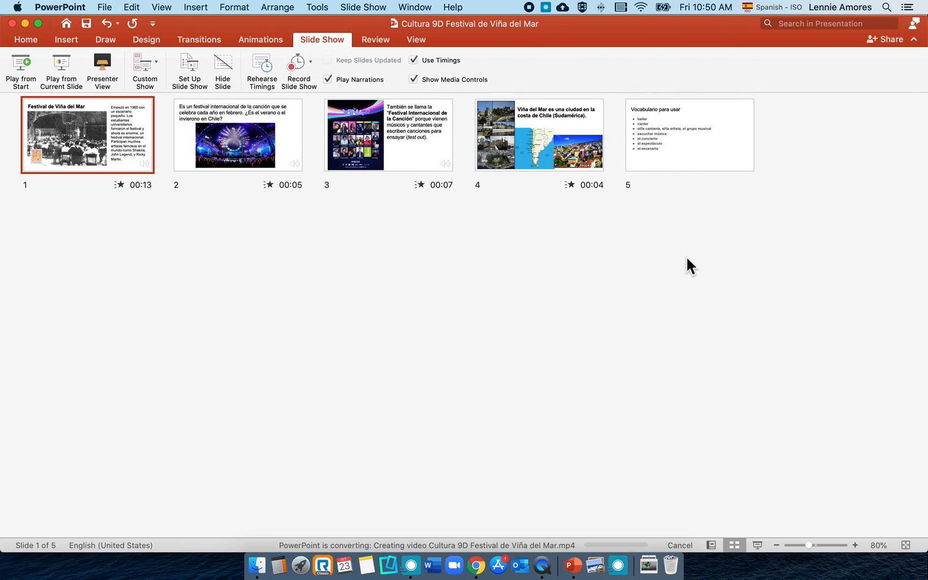
Switch to the SPA201 course in Chrome and start a new media upload in My Media.
{"action": "left_click", "coordinate": [25, 23]}
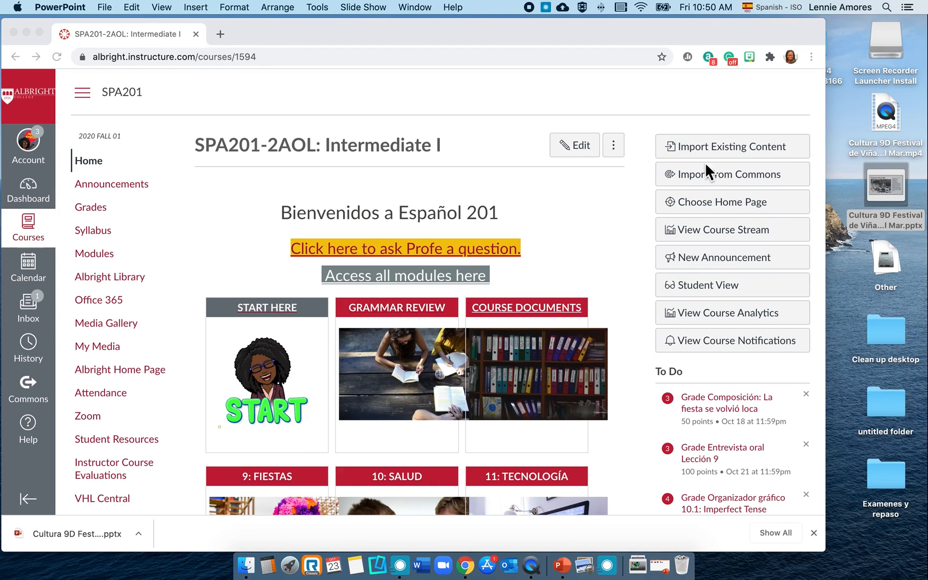
{"action": "left_click", "coordinate": [86, 346]}
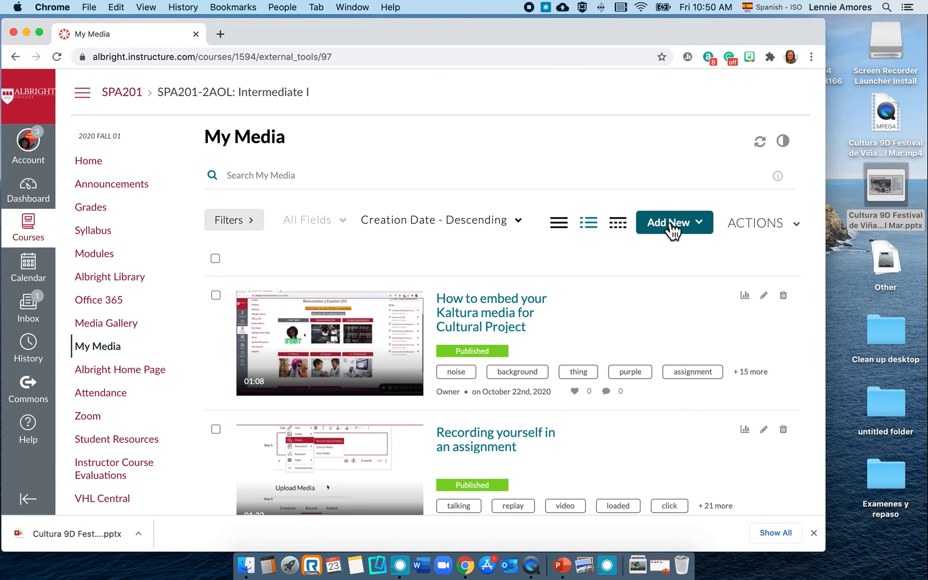
{"action": "left_click", "coordinate": [700, 225]}
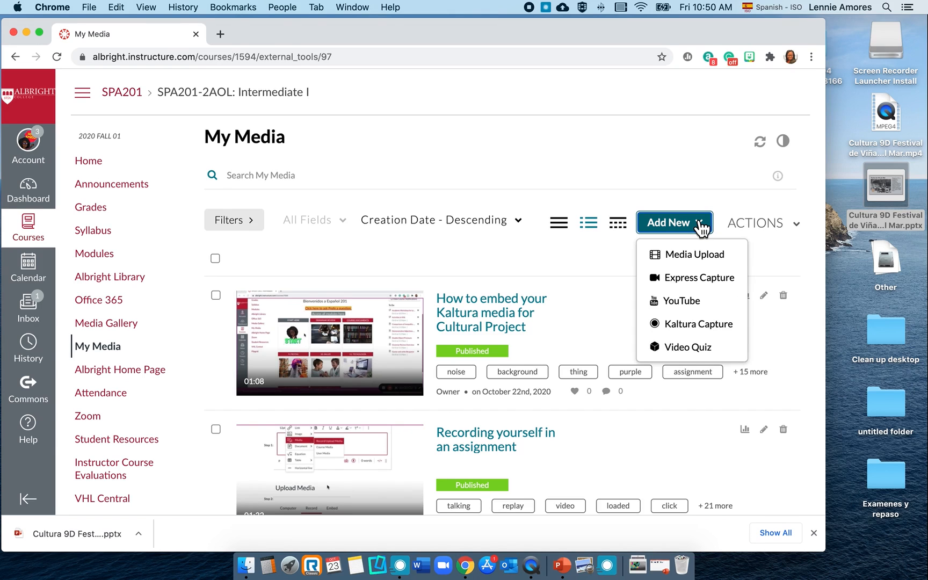
{"action": "left_click", "coordinate": [682, 255]}
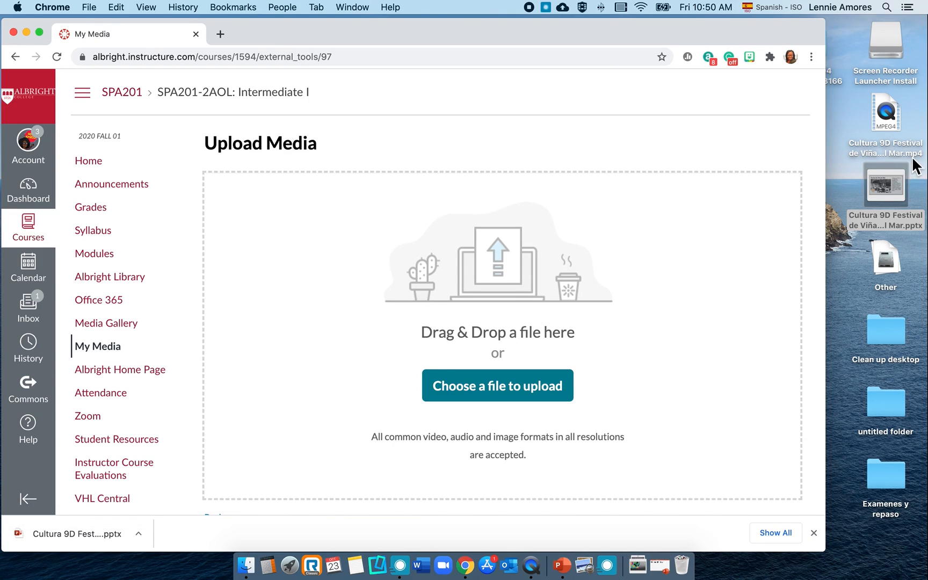
Upload the video file Cultura 9D Festival de Viña del Mar.mp4 from the Desktop.
{"action": "left_click_drag", "start_coordinate": [877, 115], "coordinate": [492, 323]}
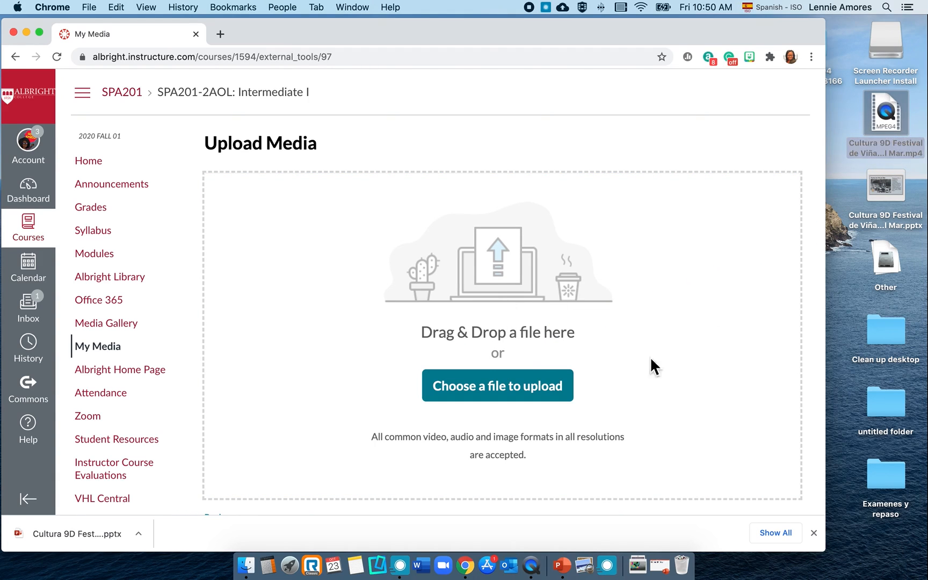
{"action": "left_click", "coordinate": [528, 398]}
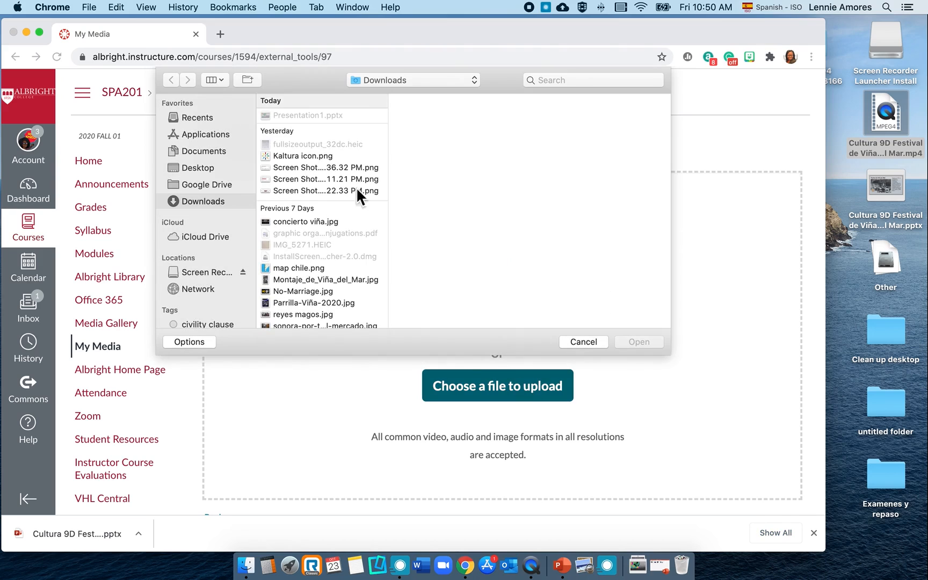
{"action": "scroll", "coordinate": [312, 141], "scroll_direction": "up", "scroll_amount": 2}
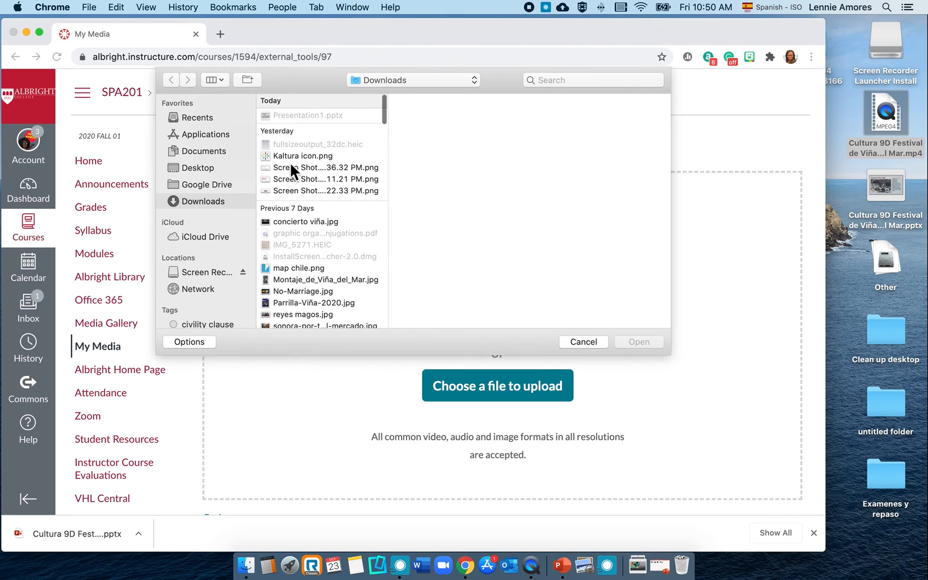
{"action": "left_click", "coordinate": [200, 166]}
{"action": "left_click", "coordinate": [336, 127]}
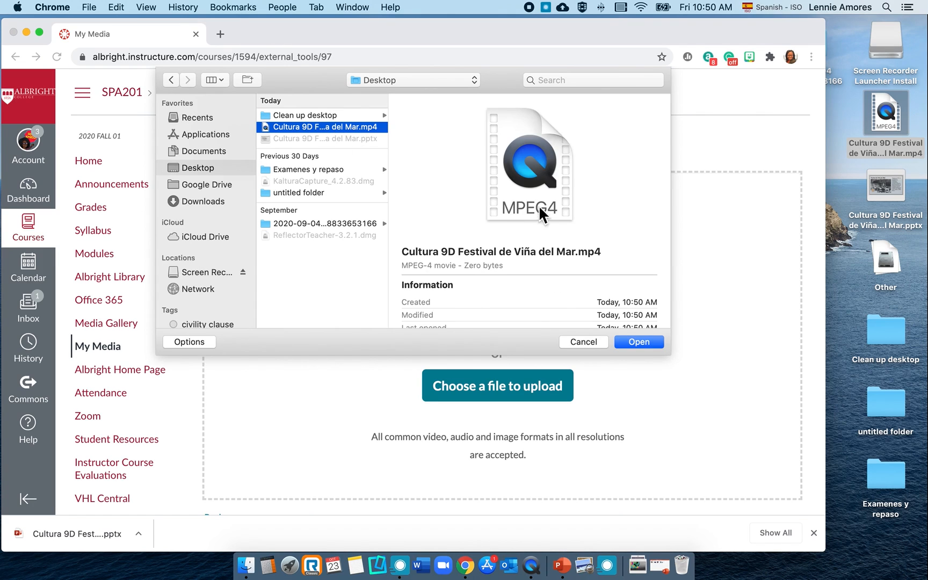
{"action": "left_click", "coordinate": [639, 342]}
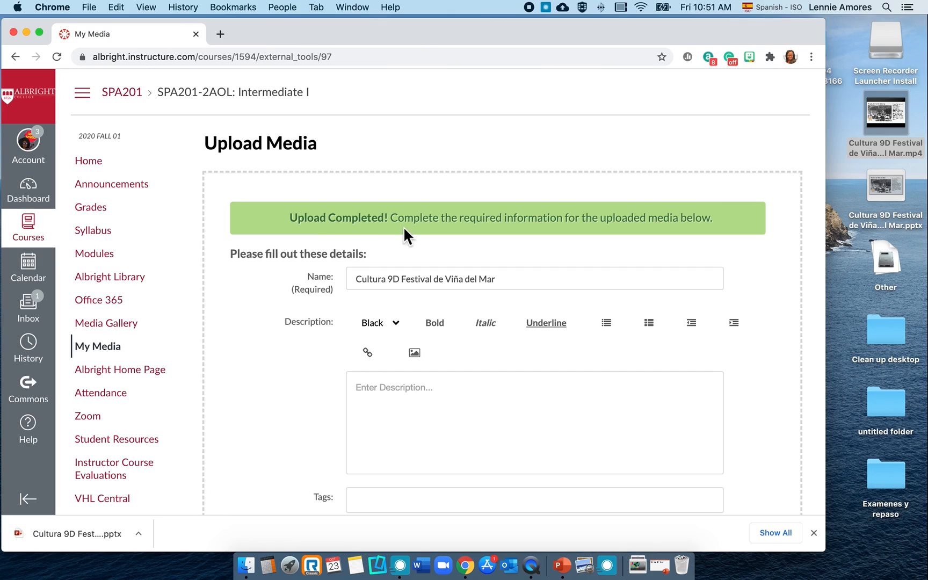
Enter the author's first name as the description of the uploaded video and save the media details.
{"action": "scroll", "coordinate": [427, 282], "scroll_direction": "down", "scroll_amount": 5}
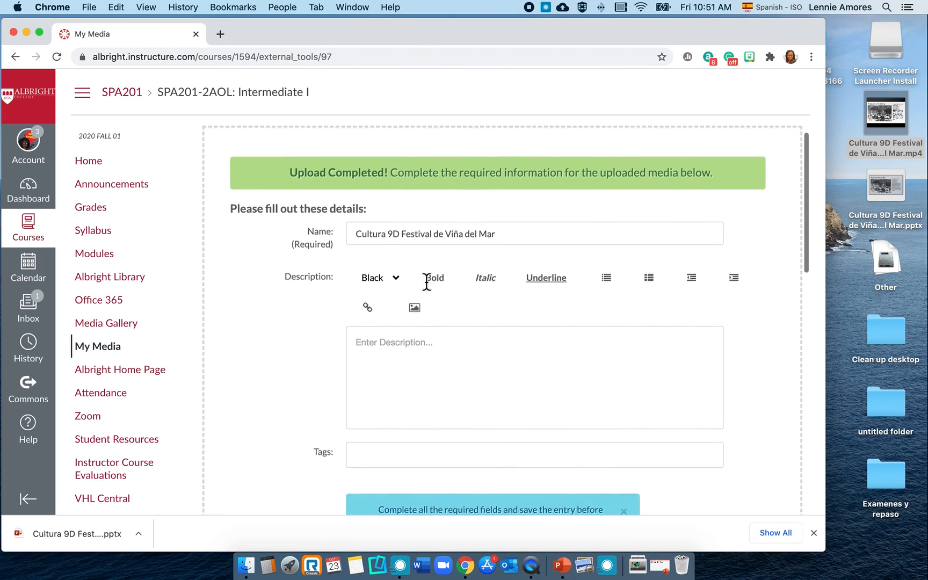
{"action": "scroll", "coordinate": [426, 282], "scroll_direction": "up", "scroll_amount": 1}
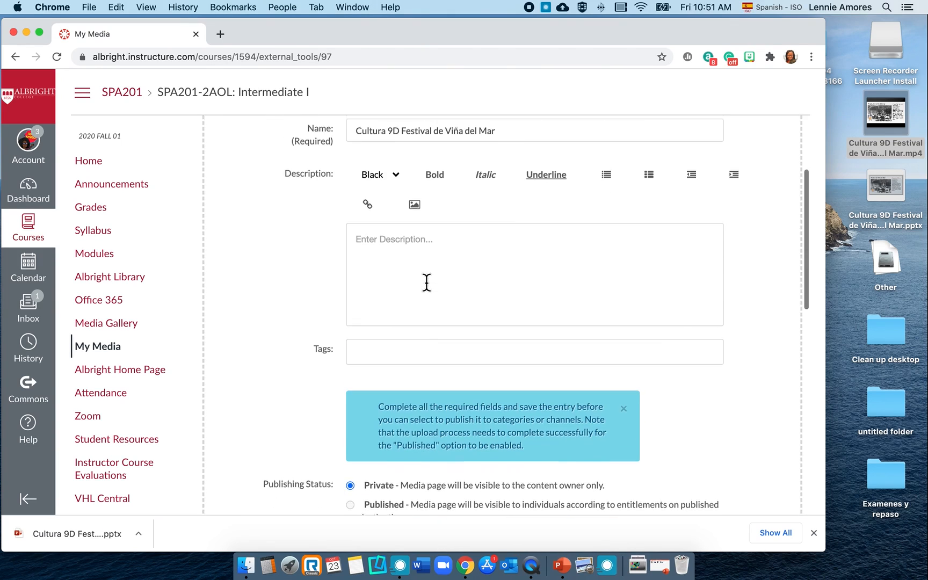
{"action": "scroll", "coordinate": [426, 283], "scroll_direction": "up", "scroll_amount": 1}
{"action": "left_click", "coordinate": [451, 255]}
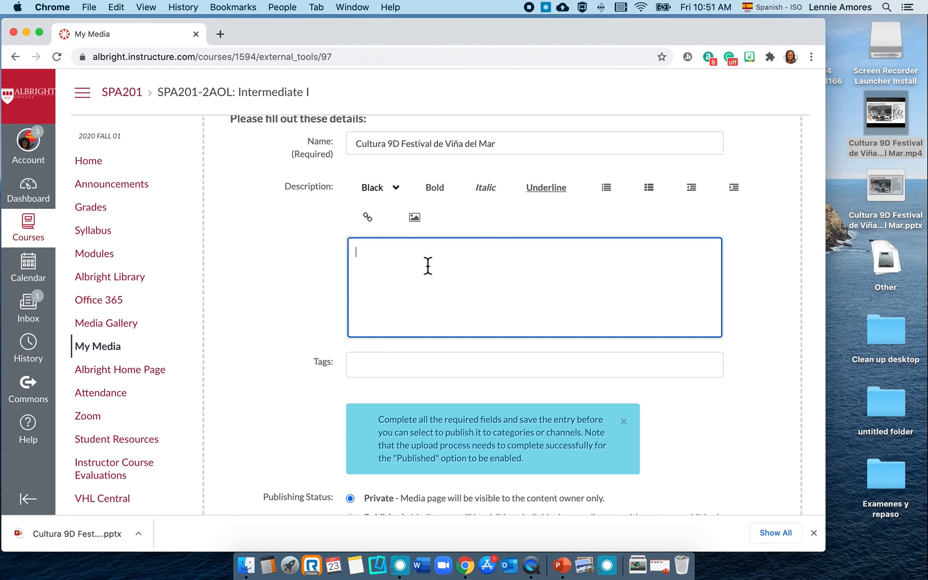
{"action": "type", "text": "Lennie"}
{"action": "scroll", "coordinate": [423, 258], "scroll_direction": "down", "scroll_amount": 3}
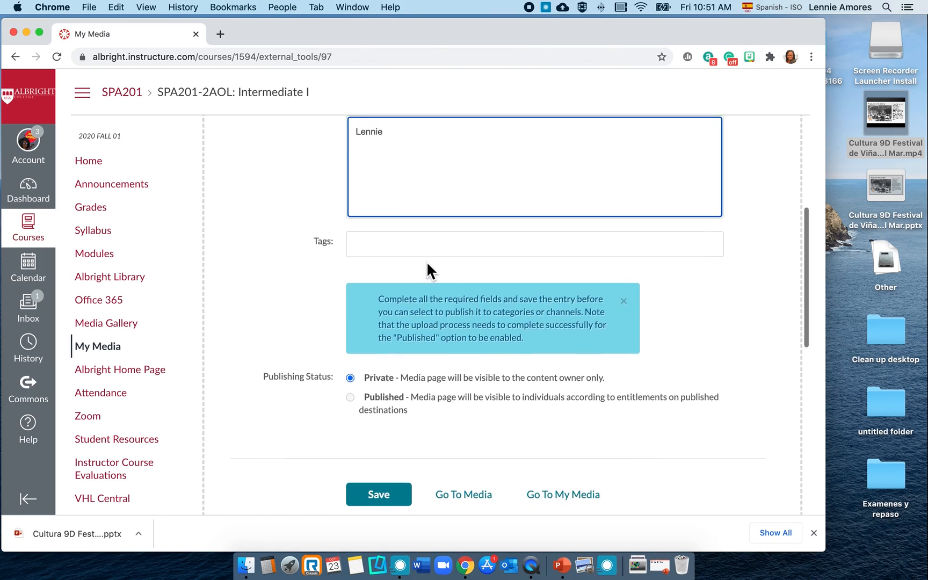
{"action": "scroll", "coordinate": [423, 259], "scroll_direction": "down", "scroll_amount": 2}
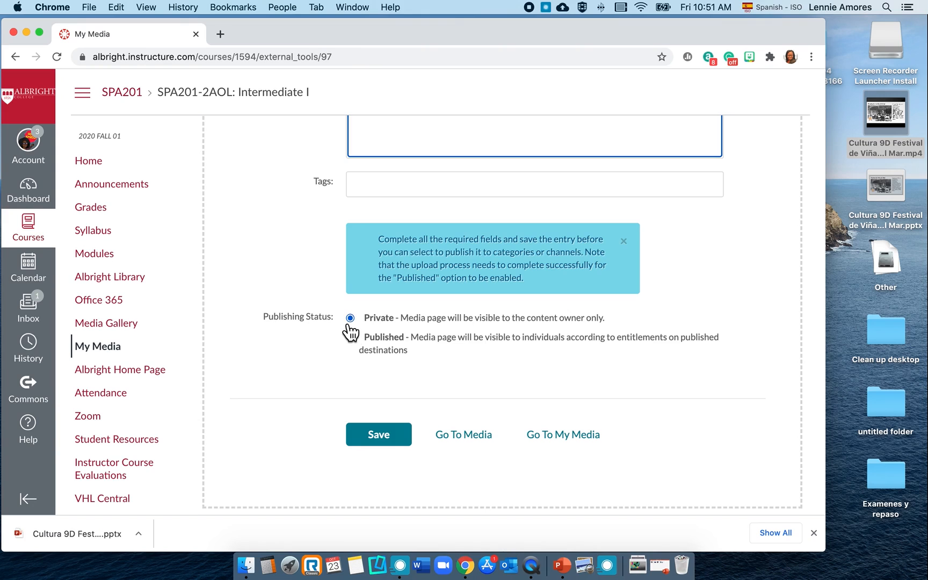
{"action": "scroll", "coordinate": [376, 325], "scroll_direction": "down", "scroll_amount": 1}
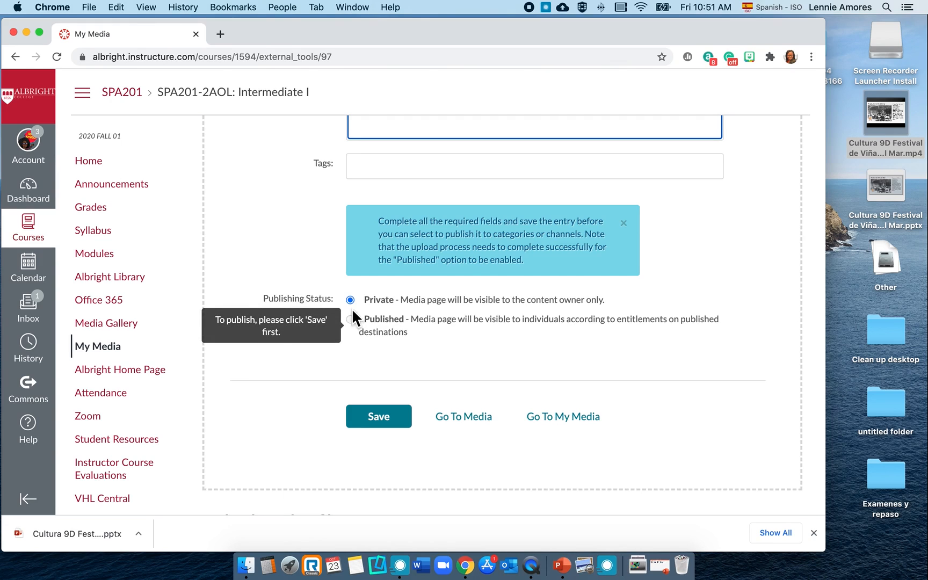
{"action": "left_click", "coordinate": [382, 421]}
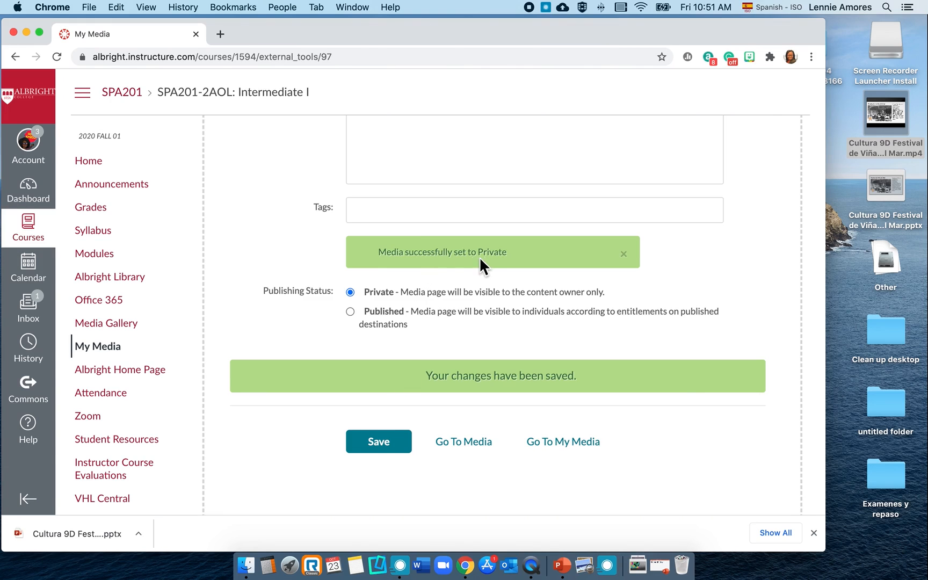
Set the video's publishing status to Published, select the SPA201-2AOL: Intermediate I gallery, and save the changes.
{"action": "scroll", "coordinate": [485, 261], "scroll_direction": "up", "scroll_amount": 5}
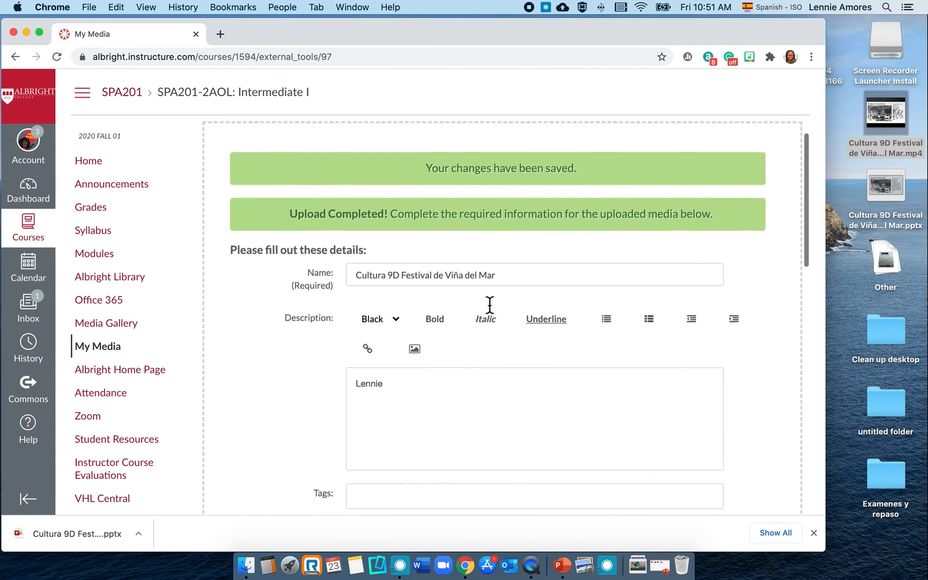
{"action": "scroll", "coordinate": [489, 305], "scroll_direction": "down", "scroll_amount": 6}
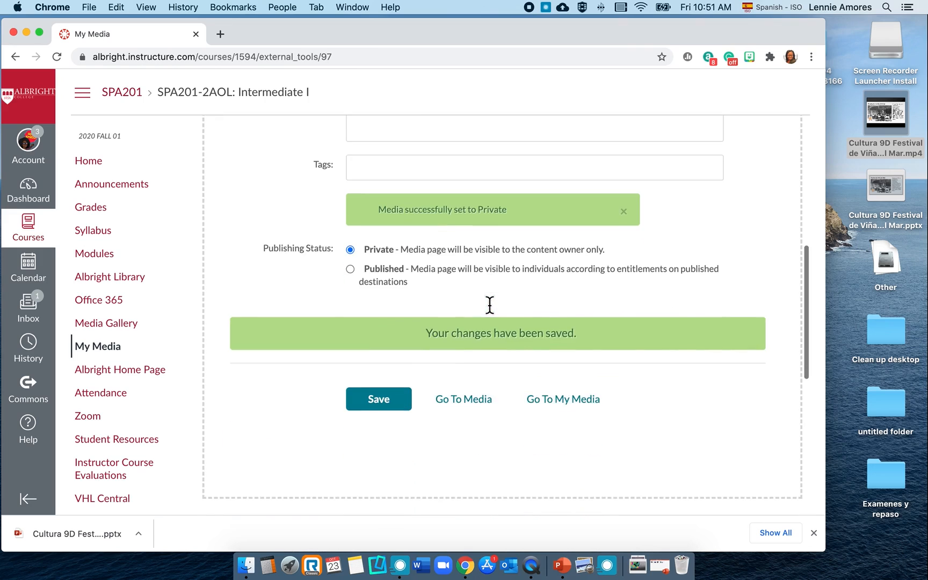
{"action": "scroll", "coordinate": [490, 305], "scroll_direction": "down", "scroll_amount": 1}
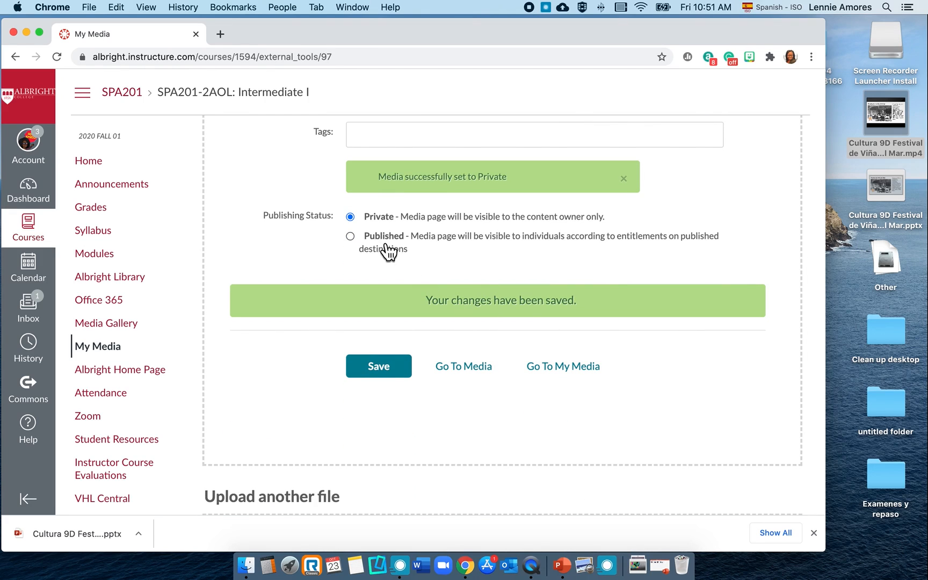
{"action": "left_click", "coordinate": [351, 236]}
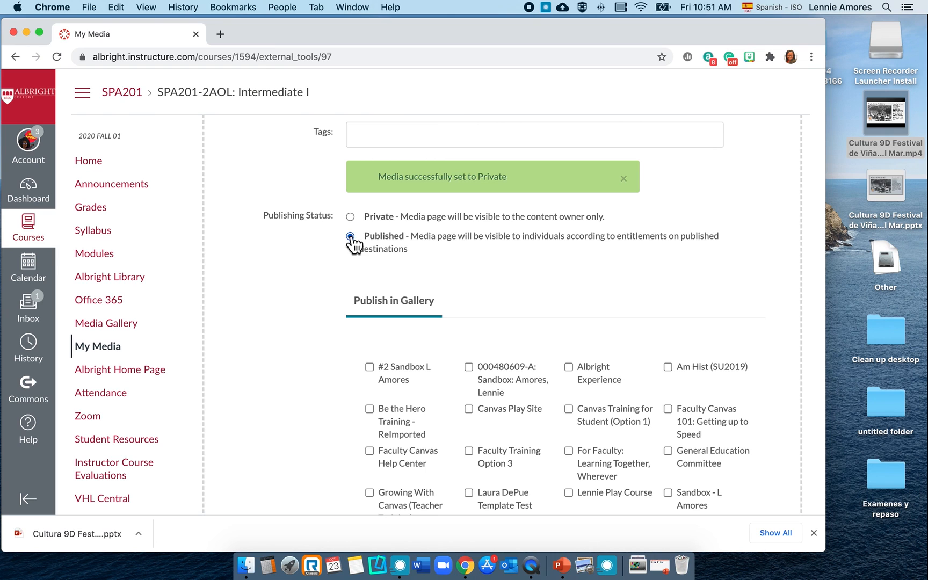
{"action": "scroll", "coordinate": [585, 346], "scroll_direction": "down", "scroll_amount": 1}
{"action": "scroll", "coordinate": [587, 351], "scroll_direction": "down", "scroll_amount": 3}
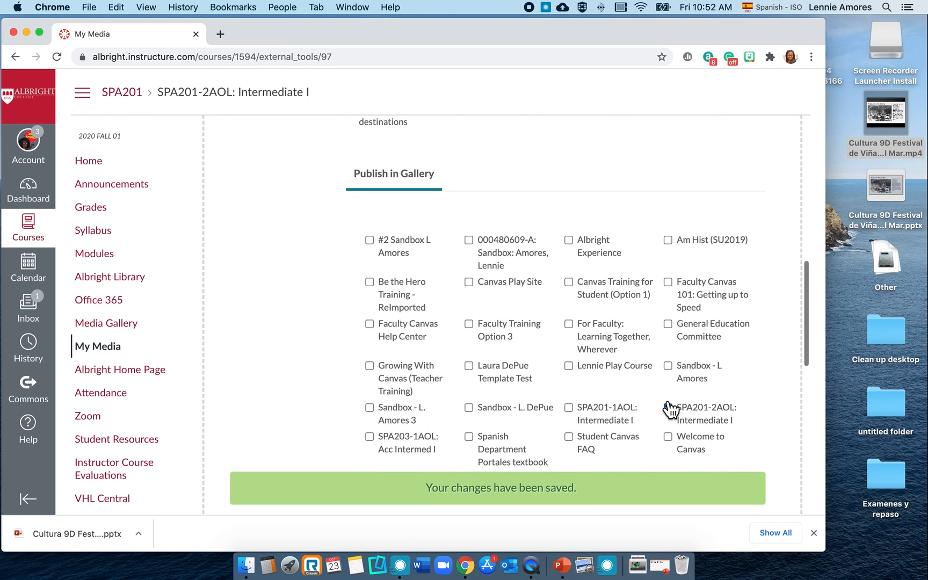
{"action": "left_click", "coordinate": [668, 408]}
{"action": "scroll", "coordinate": [607, 380], "scroll_direction": "down", "scroll_amount": 2}
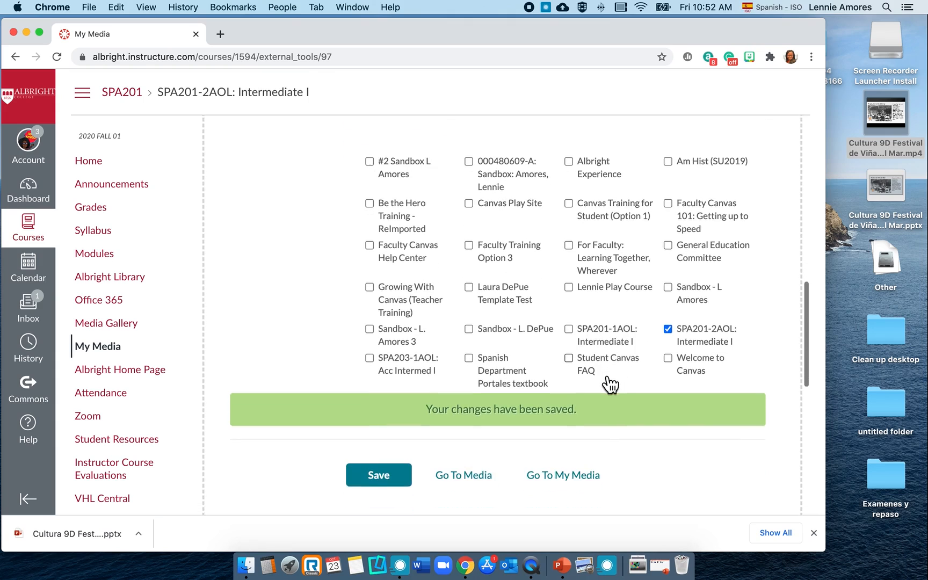
{"action": "scroll", "coordinate": [601, 380], "scroll_direction": "down", "scroll_amount": 2}
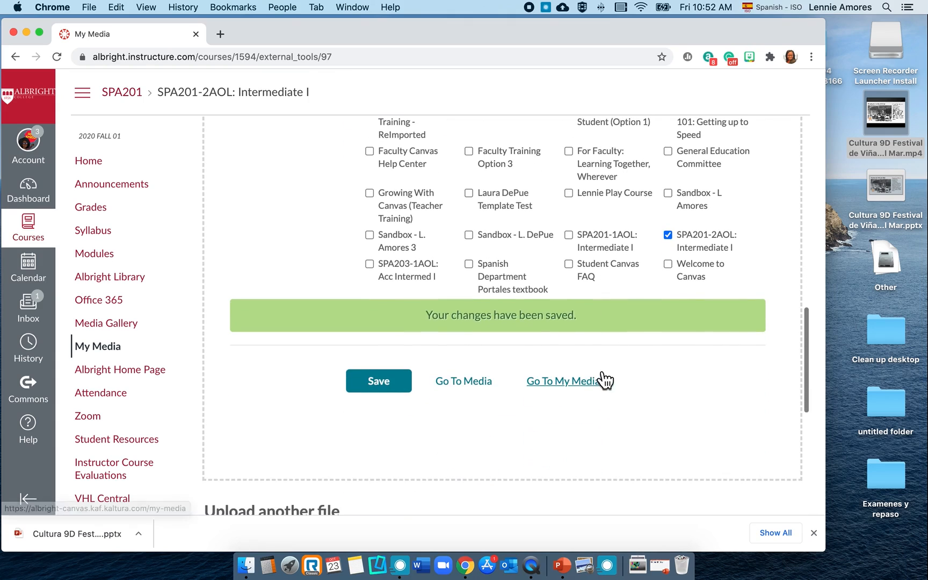
{"action": "left_click", "coordinate": [380, 381]}
{"action": "scroll", "coordinate": [422, 365], "scroll_direction": "down", "scroll_amount": 2}
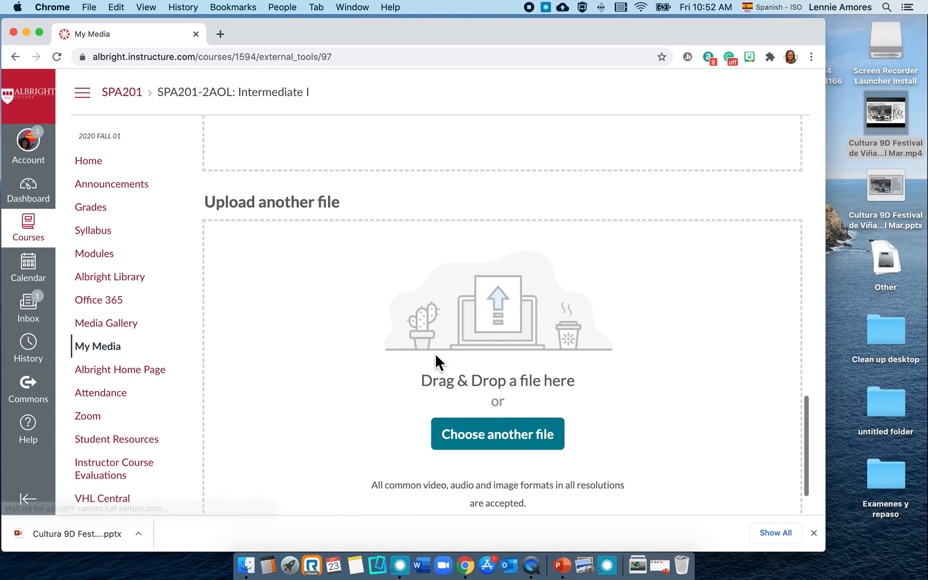
{"action": "scroll", "coordinate": [440, 350], "scroll_direction": "up", "scroll_amount": 8}
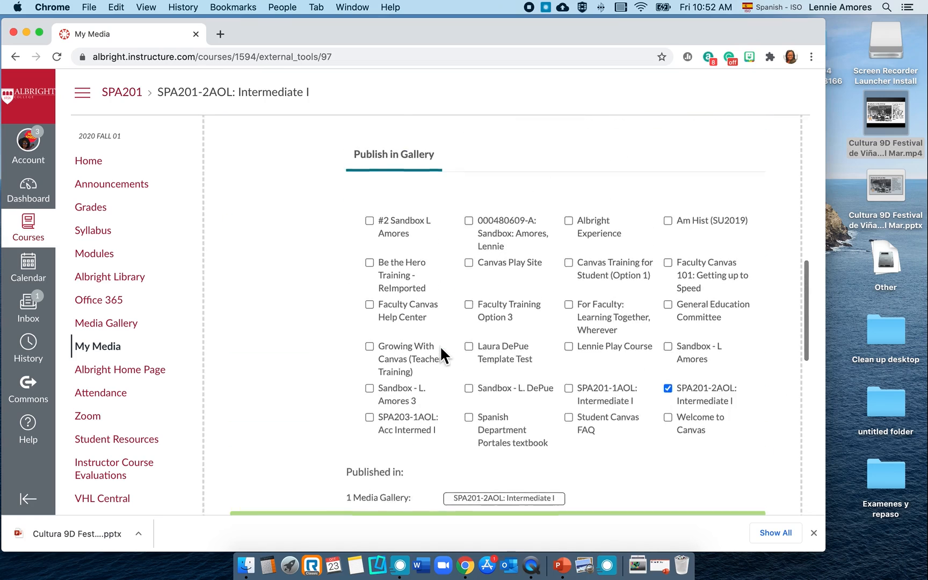
{"action": "scroll", "coordinate": [441, 354], "scroll_direction": "down", "scroll_amount": 5}
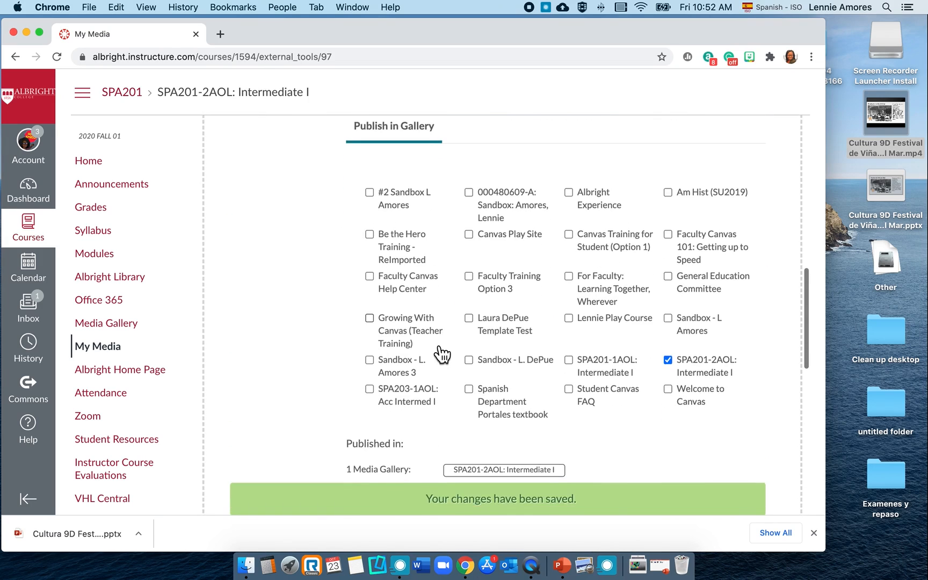
{"action": "scroll", "coordinate": [442, 348], "scroll_direction": "up", "scroll_amount": 10}
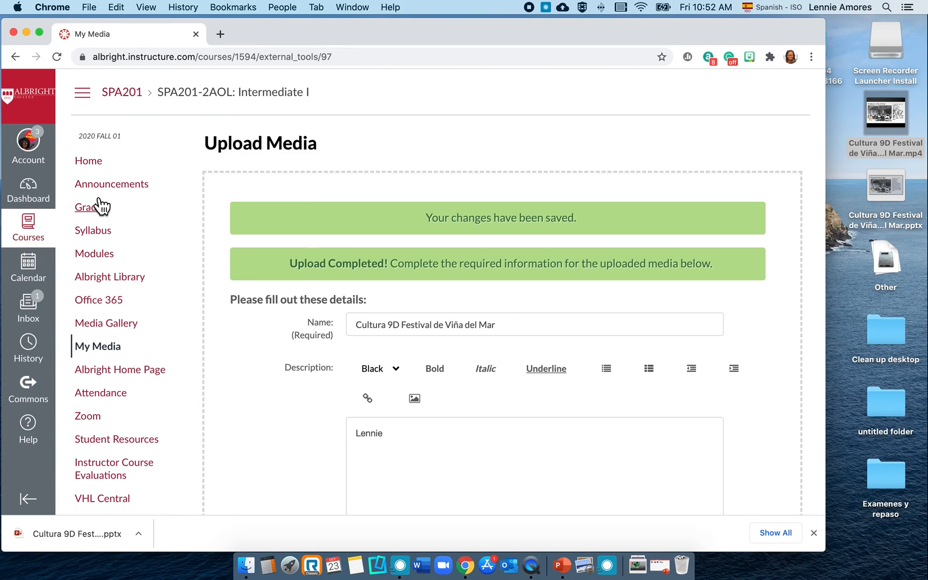
Open the Cultural Portfolio Video: Las fiestas discussion from the 9: Fiestas overview on the course home page.
{"action": "left_click", "coordinate": [93, 161]}
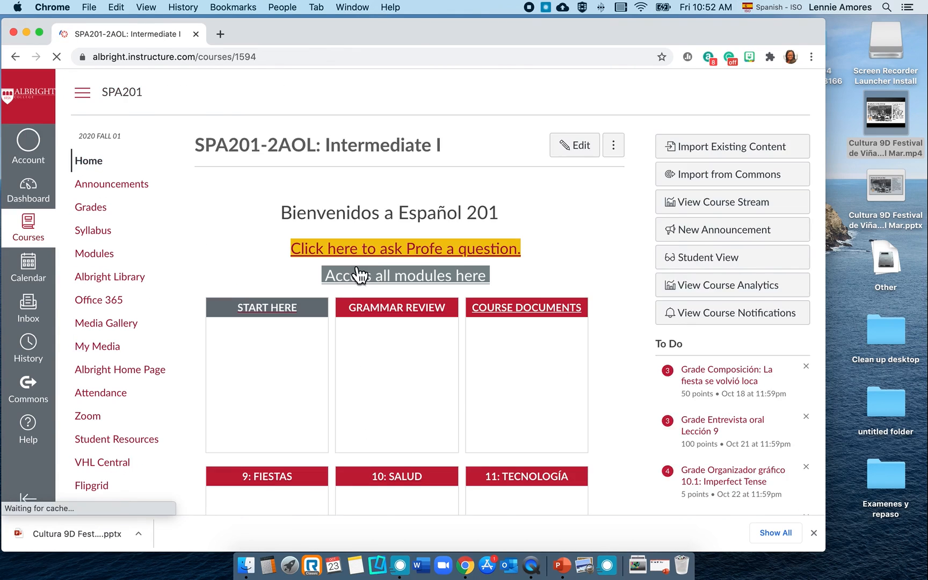
{"action": "scroll", "coordinate": [325, 280], "scroll_direction": "down", "scroll_amount": 3}
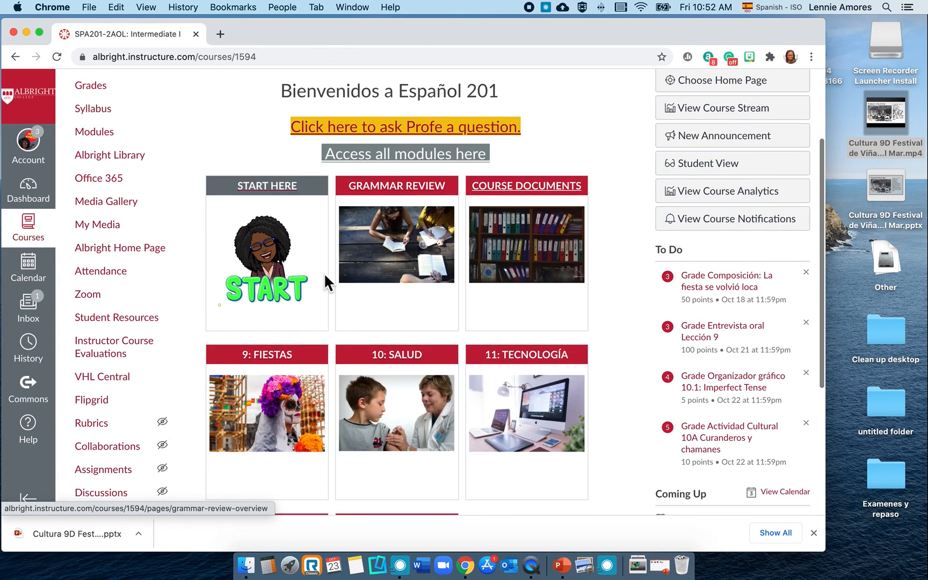
{"action": "left_click", "coordinate": [265, 358]}
{"action": "scroll", "coordinate": [304, 335], "scroll_direction": "down", "scroll_amount": 20}
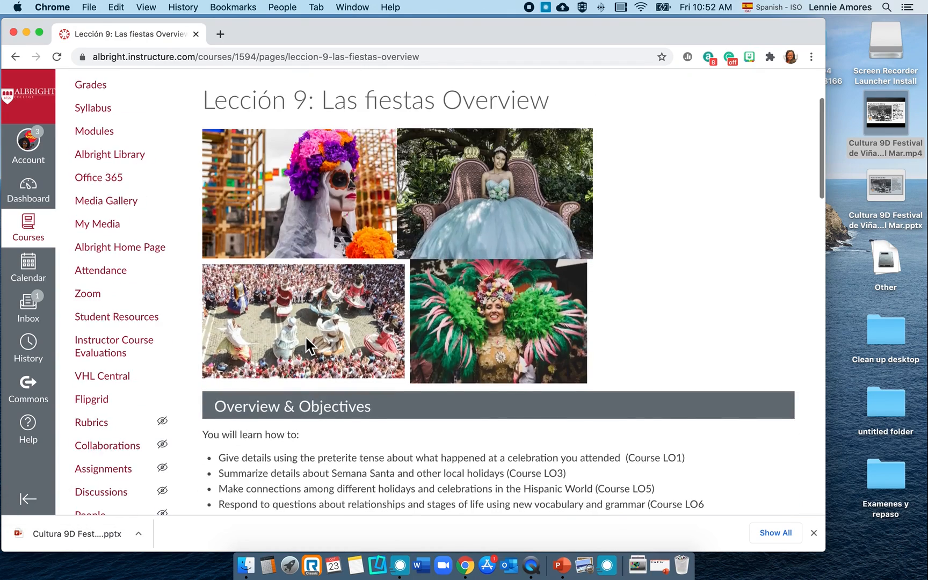
{"action": "scroll", "coordinate": [306, 331], "scroll_direction": "down", "scroll_amount": 1}
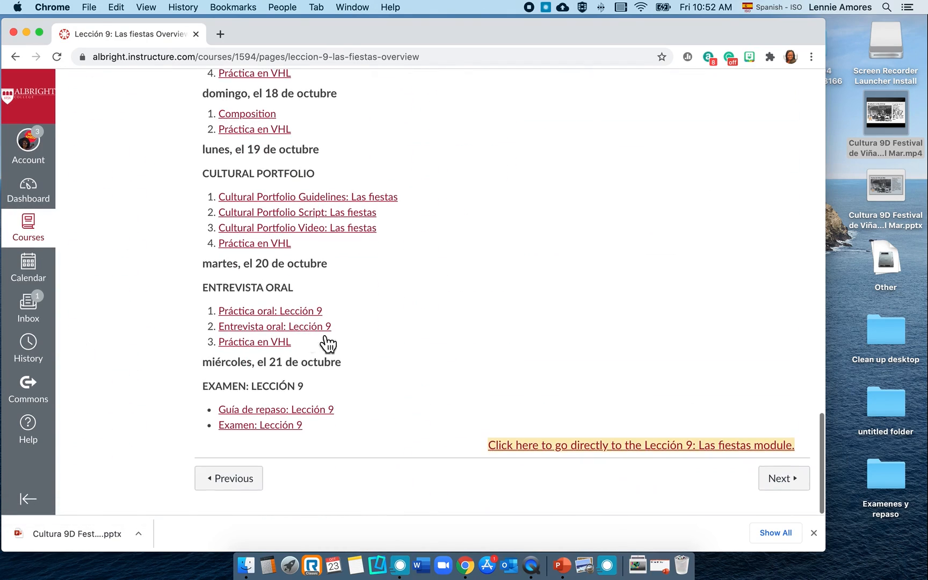
{"action": "left_click", "coordinate": [325, 232]}
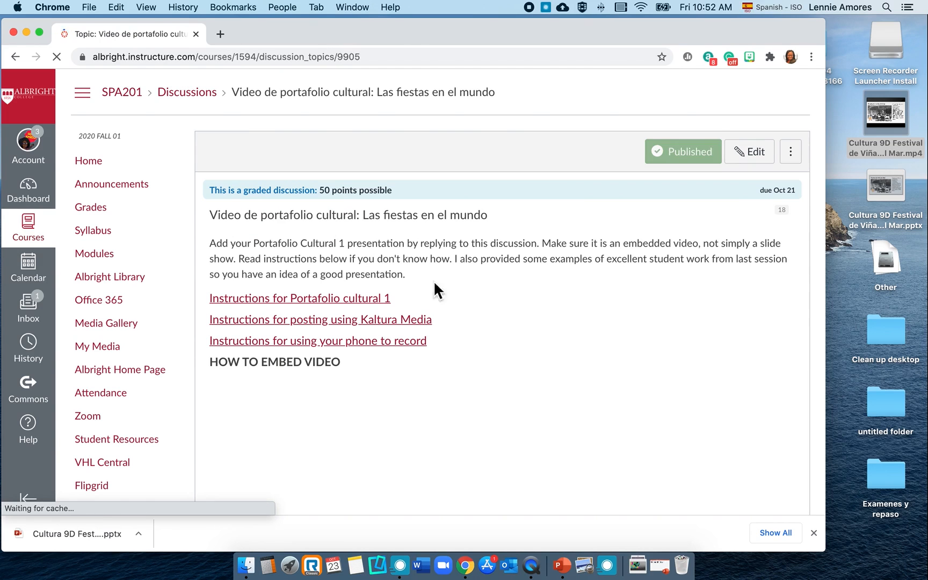
Start a reply to the Video de portafolio cultural: Las fiestas en el mundo discussion and place the cursor in its body.
{"action": "scroll", "coordinate": [468, 306], "scroll_direction": "down", "scroll_amount": 3}
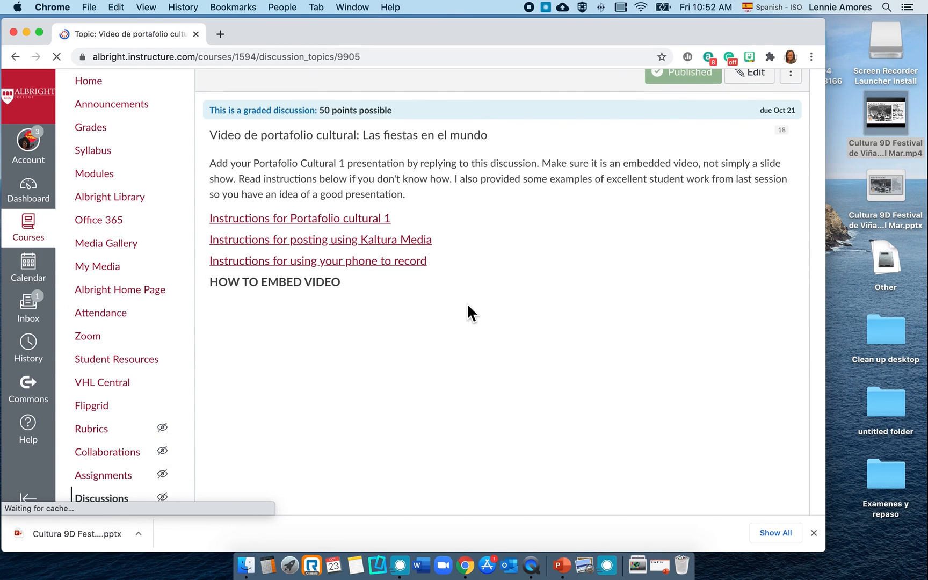
{"action": "scroll", "coordinate": [465, 301], "scroll_direction": "down", "scroll_amount": 7}
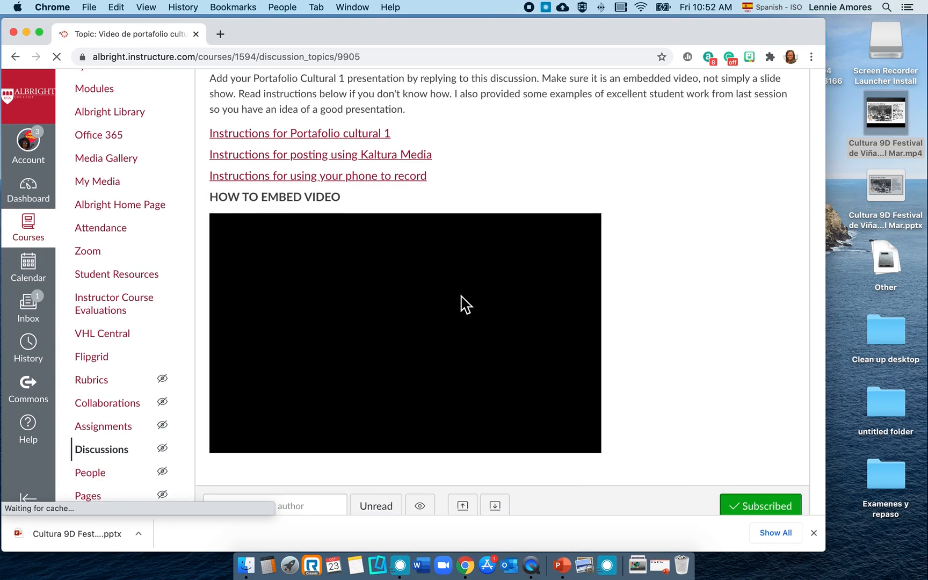
{"action": "scroll", "coordinate": [461, 295], "scroll_direction": "down", "scroll_amount": 5}
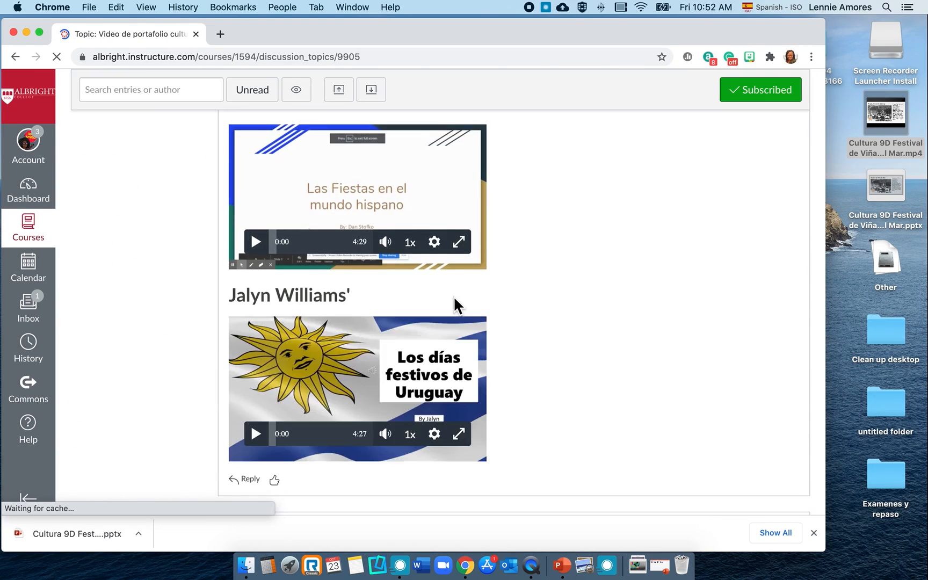
{"action": "scroll", "coordinate": [451, 311], "scroll_direction": "up", "scroll_amount": 10}
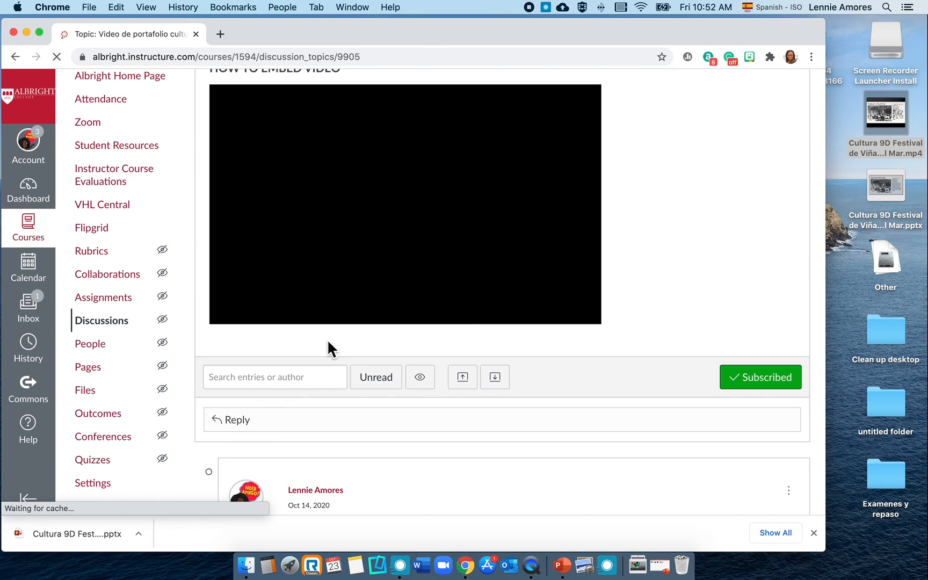
{"action": "left_click", "coordinate": [217, 420]}
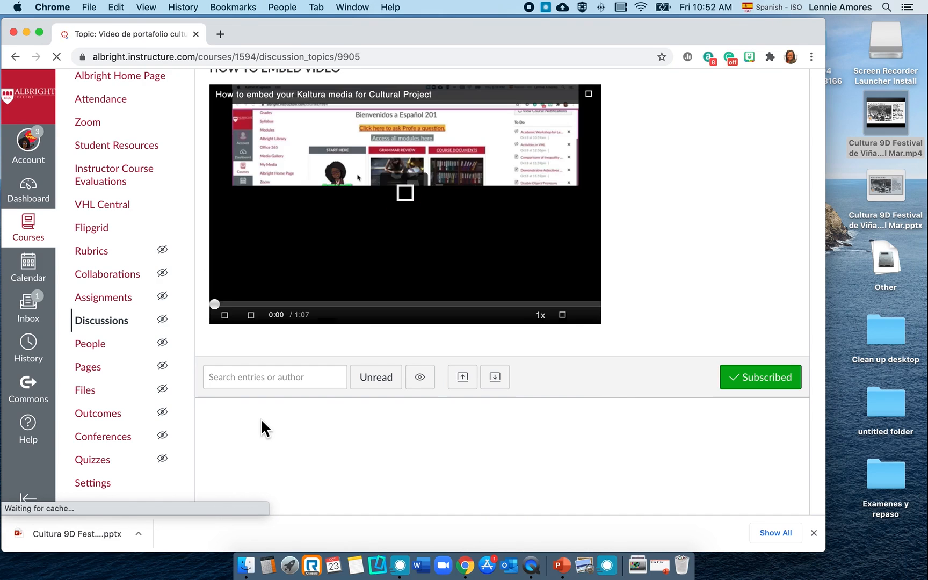
{"action": "scroll", "coordinate": [256, 462], "scroll_direction": "down", "scroll_amount": 2}
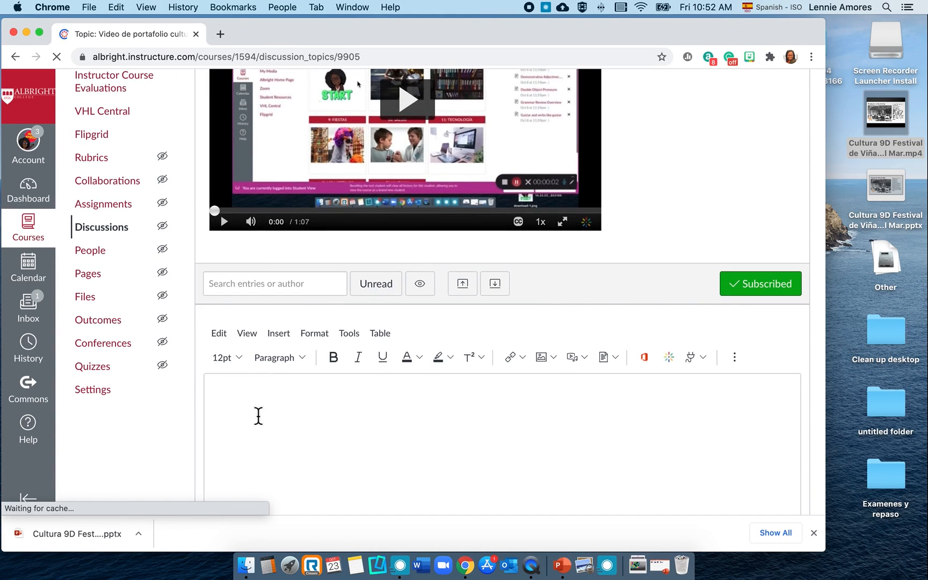
{"action": "left_click", "coordinate": [260, 414]}
{"action": "scroll", "coordinate": [260, 415], "scroll_direction": "down", "scroll_amount": 2}
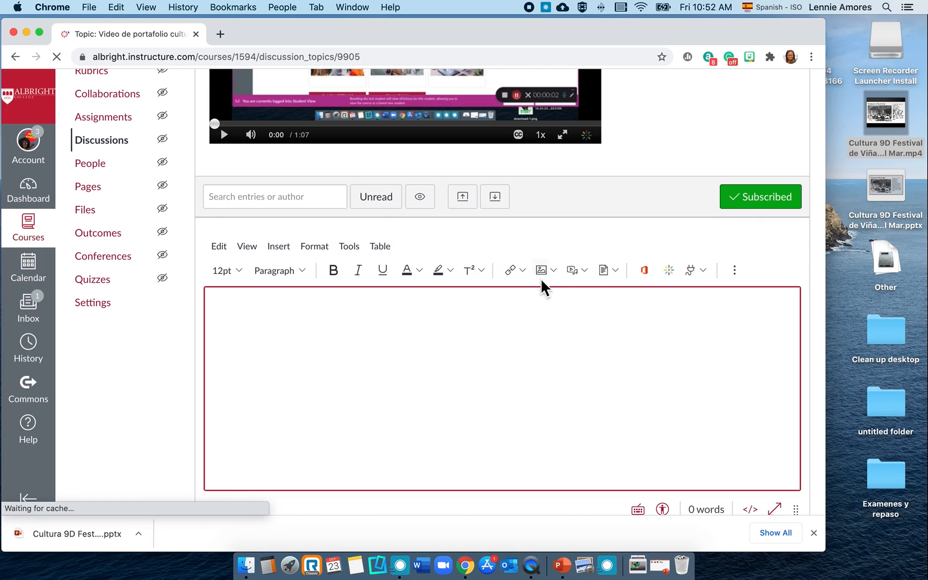
Embed the Kaltura video Cultura 9D Festival de Viña del Mar from My Media in the discussion reply.
{"action": "scroll", "coordinate": [614, 269], "scroll_direction": "down", "scroll_amount": 1}
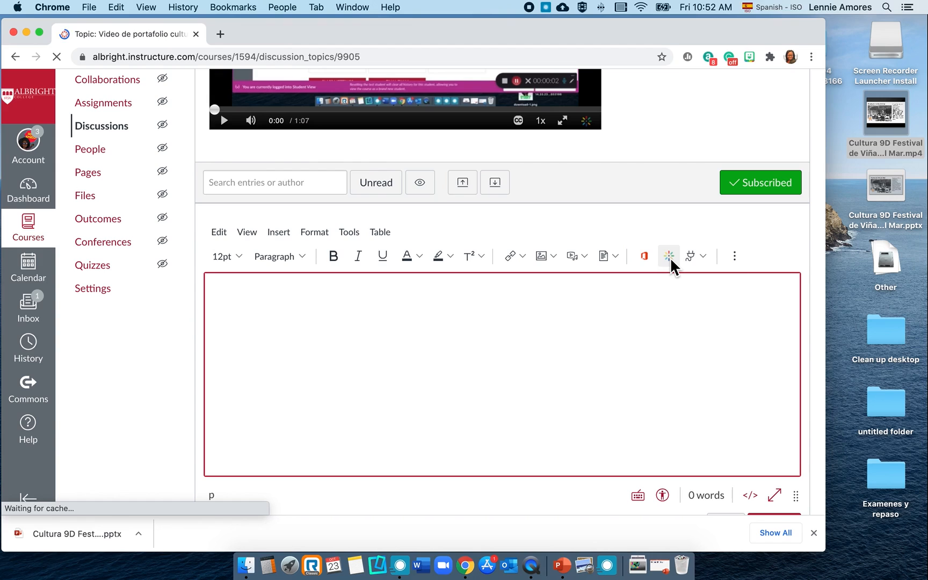
{"action": "left_click", "coordinate": [669, 256]}
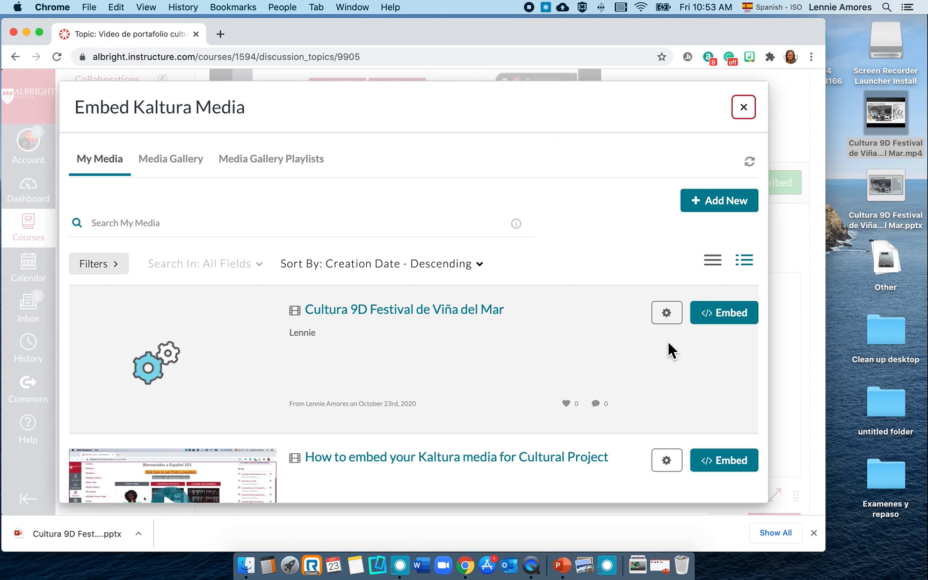
{"action": "scroll", "coordinate": [708, 324], "scroll_direction": "down", "scroll_amount": 2}
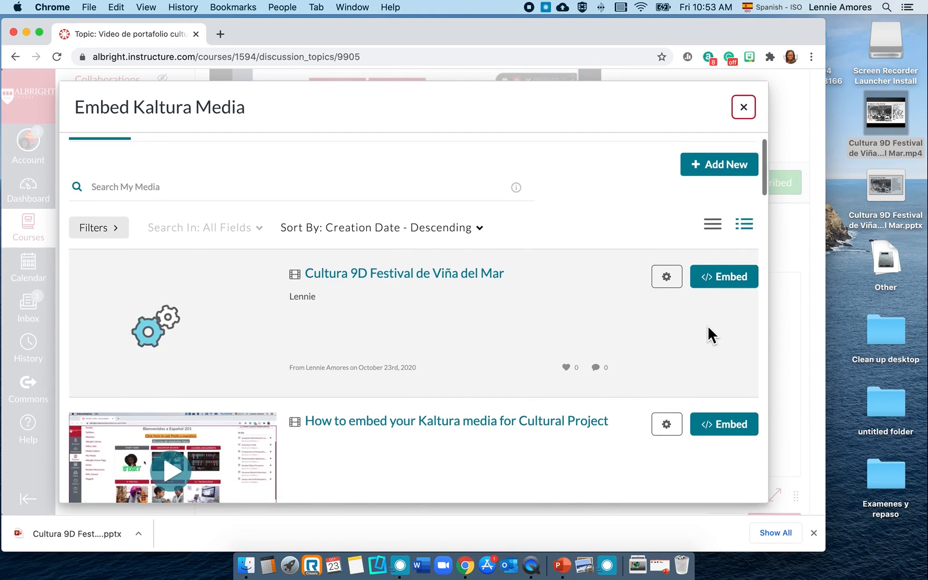
{"action": "left_click", "coordinate": [722, 263]}
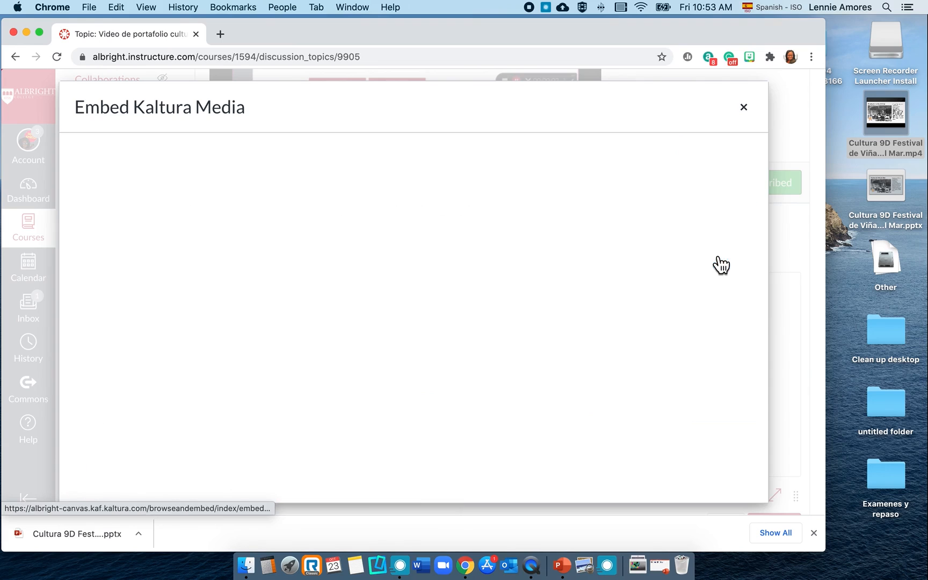